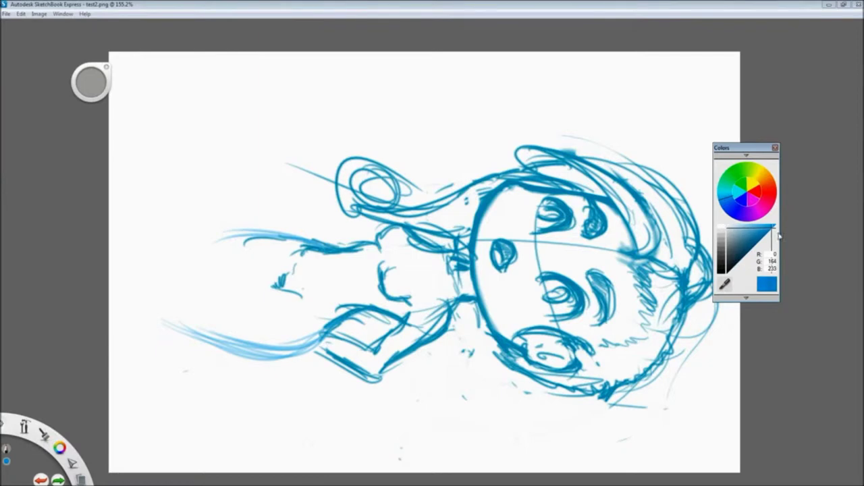
Step: Undo the bright blue hip and thigh strokes below the torso
{"action": "left_click_drag", "start_coordinate": [274, 341], "coordinate": [333, 328]}
{"action": "left_click", "coordinate": [492, 304], "text": "alt"}
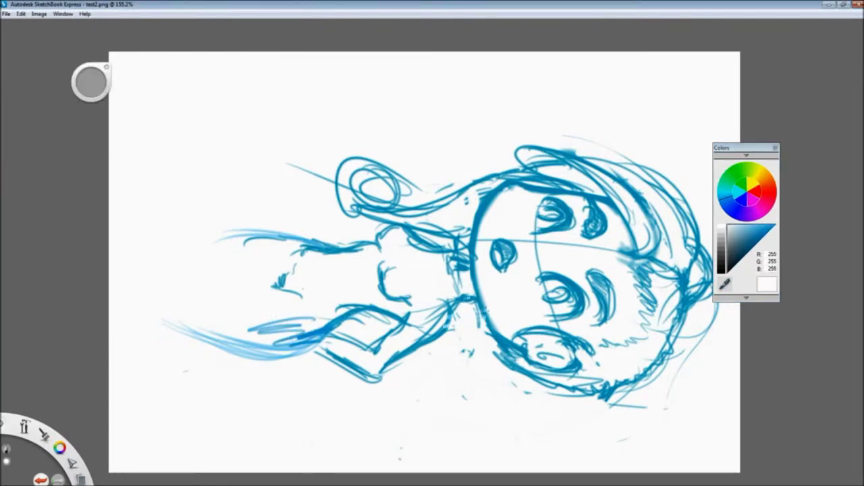
{"action": "key", "text": "ctrl+z"}
{"action": "key", "text": "ctrl+z"}
{"action": "key", "text": "ctrl+z"}
{"action": "key", "text": "ctrl+z"}
Step: Sample the sketch's darker blue, RGB 0, 163, 205, rough in the lower hip curve, and close the color palette
{"action": "left_click", "coordinate": [762, 208]}
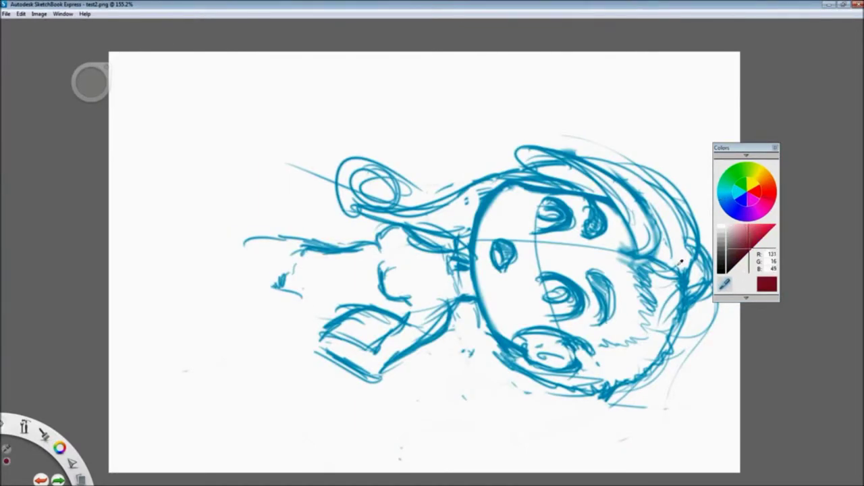
{"action": "left_click", "coordinate": [721, 287]}
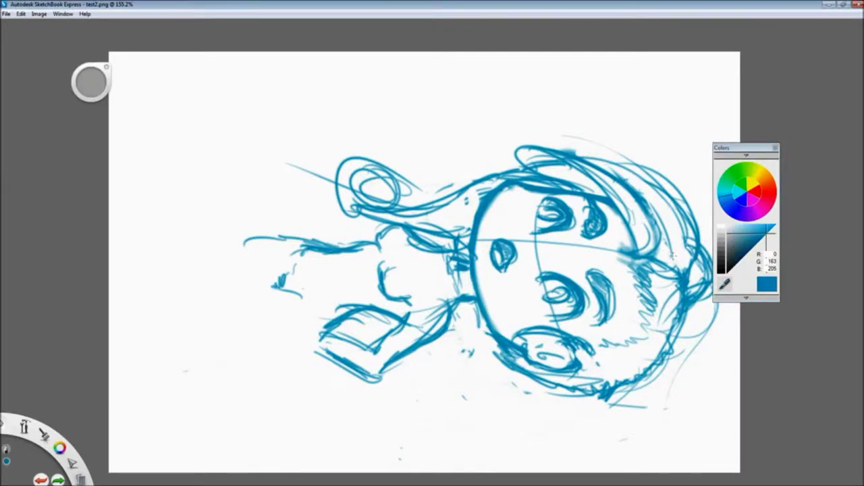
{"action": "left_click_drag", "start_coordinate": [236, 354], "coordinate": [341, 327]}
{"action": "left_click", "coordinate": [776, 147]}
Step: Sketch bolder contours for the shoulders, bent arm, waist and hips, extending the lower thigh toward the canvas edge
{"action": "left_click_drag", "start_coordinate": [186, 260], "coordinate": [317, 242]}
{"action": "mouse_move", "coordinate": [408, 219]}
{"action": "left_mouse_down"}
{"action": "mouse_move", "coordinate": [451, 250]}
{"action": "mouse_move", "coordinate": [454, 273]}
{"action": "mouse_move", "coordinate": [469, 274]}
{"action": "left_mouse_up"}
{"action": "mouse_move", "coordinate": [474, 295]}
{"action": "left_mouse_down"}
{"action": "mouse_move", "coordinate": [446, 299]}
{"action": "mouse_move", "coordinate": [375, 375]}
{"action": "left_mouse_up"}
{"action": "left_click_drag", "start_coordinate": [328, 355], "coordinate": [371, 375]}
{"action": "left_click_drag", "start_coordinate": [405, 224], "coordinate": [378, 257]}
{"action": "mouse_move", "coordinate": [388, 240]}
{"action": "left_mouse_down"}
{"action": "mouse_move", "coordinate": [341, 260]}
{"action": "mouse_move", "coordinate": [277, 251]}
{"action": "left_mouse_up"}
{"action": "mouse_move", "coordinate": [304, 248]}
{"action": "left_mouse_down"}
{"action": "mouse_move", "coordinate": [292, 261]}
{"action": "mouse_move", "coordinate": [183, 262]}
{"action": "left_mouse_up"}
{"action": "mouse_move", "coordinate": [278, 270]}
{"action": "left_mouse_down"}
{"action": "mouse_move", "coordinate": [283, 295]}
{"action": "mouse_move", "coordinate": [177, 314]}
{"action": "left_mouse_up"}
{"action": "left_click_drag", "start_coordinate": [327, 328], "coordinate": [126, 350]}
Step: Sketch the upper thigh tapering to a bent knee, and rough in the other leg's inner contour
{"action": "left_click_drag", "start_coordinate": [157, 209], "coordinate": [312, 243]}
{"action": "left_click_drag", "start_coordinate": [196, 227], "coordinate": [258, 285]}
{"action": "left_click_drag", "start_coordinate": [168, 211], "coordinate": [321, 246]}
{"action": "mouse_move", "coordinate": [175, 214]}
{"action": "left_mouse_down"}
{"action": "mouse_move", "coordinate": [224, 272]}
{"action": "mouse_move", "coordinate": [250, 285]}
{"action": "left_mouse_up"}
{"action": "left_click_drag", "start_coordinate": [159, 208], "coordinate": [330, 259]}
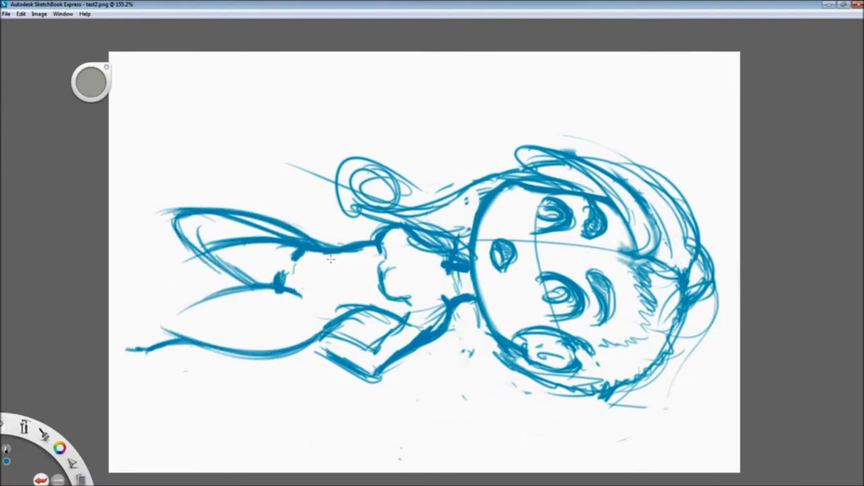
{"action": "key", "text": "ctrl+z"}
{"action": "key", "text": "ctrl+z"}
{"action": "mouse_move", "coordinate": [265, 288]}
{"action": "left_mouse_down"}
{"action": "mouse_move", "coordinate": [169, 333]}
{"action": "mouse_move", "coordinate": [111, 316]}
{"action": "left_mouse_up"}
Step: Sketch the raised arm over the hair curl, with a bent elbow, forearm and open hand
{"action": "mouse_move", "coordinate": [428, 215]}
{"action": "left_mouse_down"}
{"action": "mouse_move", "coordinate": [330, 223]}
{"action": "mouse_move", "coordinate": [332, 229]}
{"action": "left_mouse_up"}
{"action": "left_click_drag", "start_coordinate": [397, 150], "coordinate": [325, 214]}
{"action": "mouse_move", "coordinate": [364, 177]}
{"action": "left_mouse_down"}
{"action": "mouse_move", "coordinate": [403, 203]}
{"action": "mouse_move", "coordinate": [446, 260]}
{"action": "left_mouse_up"}
{"action": "left_click_drag", "start_coordinate": [351, 124], "coordinate": [394, 159]}
{"action": "mouse_move", "coordinate": [370, 108]}
{"action": "left_mouse_down"}
{"action": "mouse_move", "coordinate": [403, 150]}
{"action": "mouse_move", "coordinate": [405, 181]}
{"action": "mouse_move", "coordinate": [391, 159]}
{"action": "left_mouse_up"}
{"action": "left_click_drag", "start_coordinate": [321, 239], "coordinate": [375, 211]}
{"action": "left_click_drag", "start_coordinate": [486, 181], "coordinate": [396, 215]}
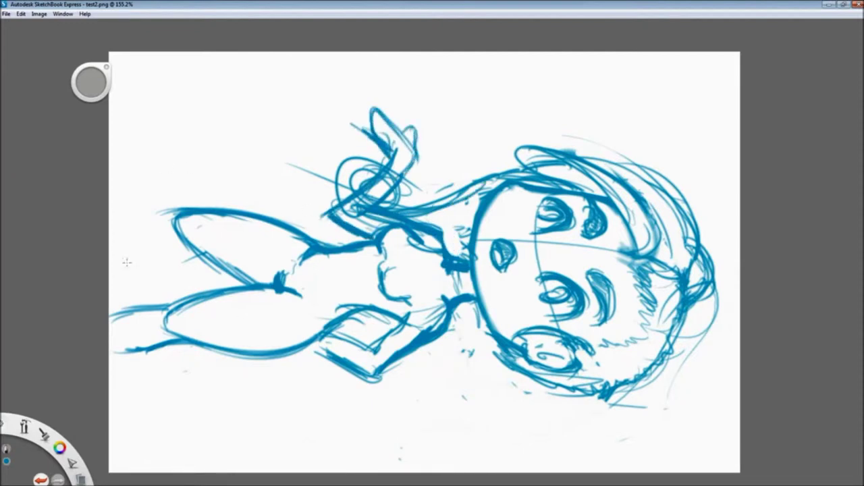
Step: Strengthen the chest and bent-arm lines, and sketch the hand resting by the hip
{"action": "left_click_drag", "start_coordinate": [346, 349], "coordinate": [408, 317]}
{"action": "mouse_move", "coordinate": [385, 262]}
{"action": "left_mouse_down"}
{"action": "mouse_move", "coordinate": [389, 299]}
{"action": "mouse_move", "coordinate": [413, 295]}
{"action": "left_mouse_up"}
{"action": "left_click_drag", "start_coordinate": [392, 283], "coordinate": [436, 266]}
{"action": "left_click_drag", "start_coordinate": [387, 240], "coordinate": [414, 228]}
{"action": "left_click_drag", "start_coordinate": [378, 247], "coordinate": [377, 273]}
{"action": "left_click_drag", "start_coordinate": [342, 312], "coordinate": [395, 295]}
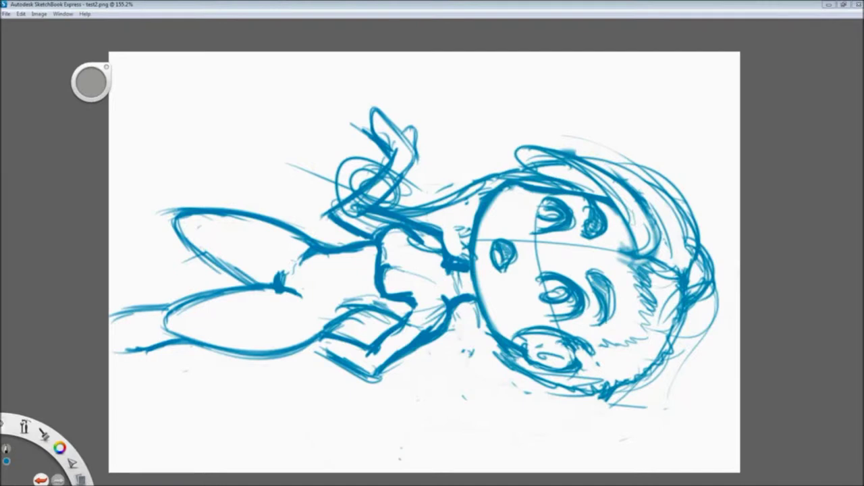
{"action": "mouse_move", "coordinate": [293, 348]}
{"action": "left_mouse_down"}
{"action": "mouse_move", "coordinate": [290, 391]}
{"action": "mouse_move", "coordinate": [312, 385]}
{"action": "mouse_move", "coordinate": [278, 371]}
{"action": "mouse_move", "coordinate": [327, 340]}
{"action": "mouse_move", "coordinate": [346, 362]}
{"action": "left_mouse_up"}
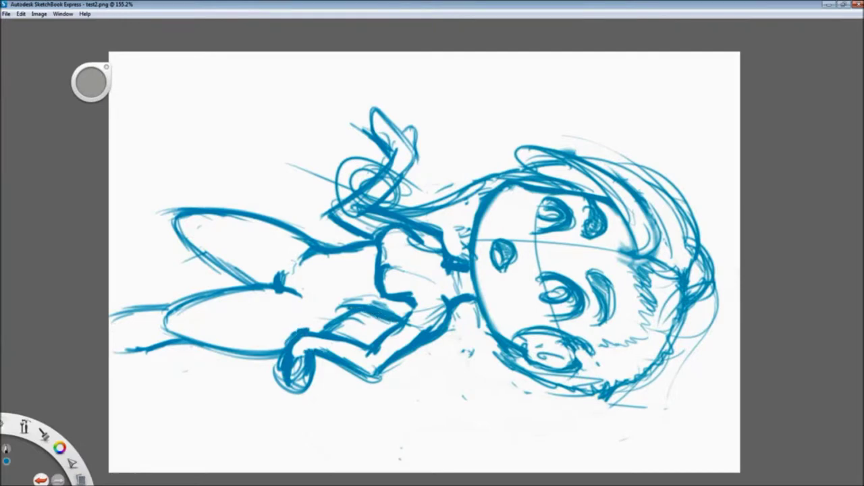
Step: Ink the waist and the upper thigh's contours over the faded sketch
{"action": "mouse_move", "coordinate": [373, 243]}
{"action": "left_mouse_down"}
{"action": "mouse_move", "coordinate": [312, 250]}
{"action": "mouse_move", "coordinate": [177, 214]}
{"action": "left_mouse_up"}
{"action": "mouse_move", "coordinate": [256, 285]}
{"action": "left_mouse_down"}
{"action": "mouse_move", "coordinate": [202, 254]}
{"action": "mouse_move", "coordinate": [132, 236]}
{"action": "left_mouse_up"}
{"action": "left_click_drag", "start_coordinate": [196, 206], "coordinate": [112, 198]}
{"action": "key", "text": "ctrl+z"}
{"action": "key", "text": "ctrl+z"}
{"action": "key", "text": "ctrl+z"}
Step: Ink both contours of the lower thigh and the short crease between the legs
{"action": "left_click_drag", "start_coordinate": [297, 292], "coordinate": [164, 309]}
{"action": "left_click_drag", "start_coordinate": [282, 355], "coordinate": [179, 341]}
{"action": "left_click_drag", "start_coordinate": [253, 289], "coordinate": [162, 308]}
{"action": "left_click_drag", "start_coordinate": [218, 348], "coordinate": [179, 341]}
{"action": "mouse_move", "coordinate": [278, 287]}
{"action": "left_mouse_down"}
{"action": "mouse_move", "coordinate": [277, 277]}
{"action": "mouse_move", "coordinate": [168, 307]}
{"action": "left_mouse_up"}
{"action": "key", "text": "ctrl+z"}
{"action": "left_click_drag", "start_coordinate": [238, 290], "coordinate": [165, 312]}
{"action": "left_click_drag", "start_coordinate": [279, 289], "coordinate": [177, 305]}
{"action": "left_click_drag", "start_coordinate": [280, 288], "coordinate": [275, 273]}
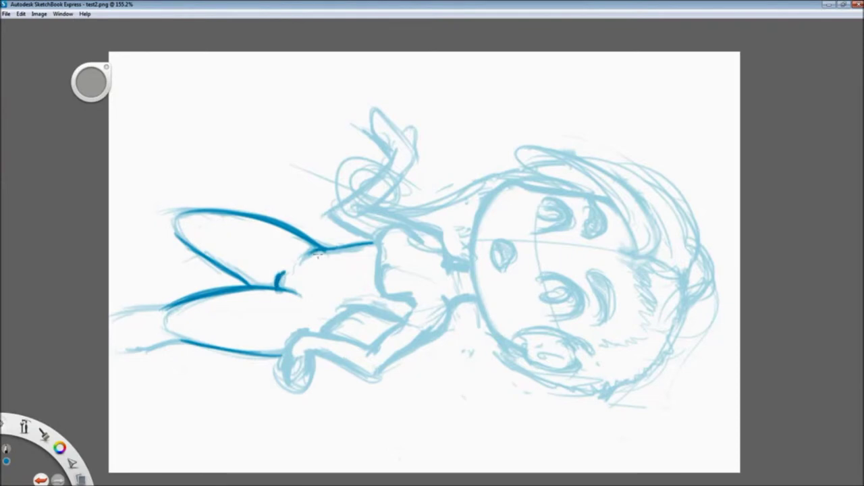
Step: Ink the bent arm's inner and outer contours from the shoulder around the elbow to the wrist
{"action": "mouse_move", "coordinate": [401, 316]}
{"action": "left_mouse_down"}
{"action": "mouse_move", "coordinate": [355, 308]}
{"action": "mouse_move", "coordinate": [304, 343]}
{"action": "mouse_move", "coordinate": [372, 352]}
{"action": "left_mouse_up"}
{"action": "left_click_drag", "start_coordinate": [286, 335], "coordinate": [369, 376]}
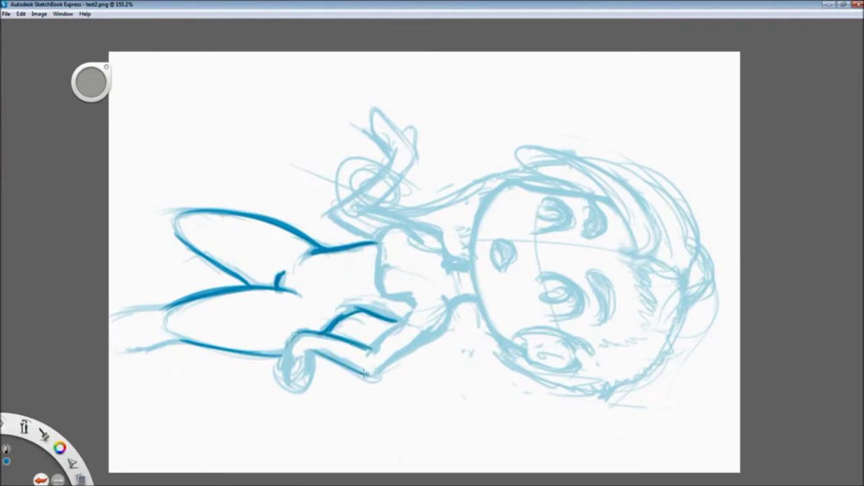
{"action": "left_click_drag", "start_coordinate": [425, 336], "coordinate": [369, 379]}
{"action": "left_click_drag", "start_coordinate": [408, 322], "coordinate": [365, 353]}
Step: Ink both sides of the neck, the armpit line and a light curve across the hip
{"action": "mouse_move", "coordinate": [450, 302]}
{"action": "left_mouse_down"}
{"action": "mouse_move", "coordinate": [411, 339]}
{"action": "mouse_move", "coordinate": [481, 304]}
{"action": "left_mouse_up"}
{"action": "left_click_drag", "start_coordinate": [444, 264], "coordinate": [471, 261]}
{"action": "left_click_drag", "start_coordinate": [399, 223], "coordinate": [418, 240]}
{"action": "left_click_drag", "start_coordinate": [299, 293], "coordinate": [330, 326]}
Step: Ink the shoulder and raised arm around the elbow up to the wrist
{"action": "mouse_move", "coordinate": [446, 260]}
{"action": "left_mouse_down"}
{"action": "mouse_move", "coordinate": [397, 223]}
{"action": "mouse_move", "coordinate": [325, 214]}
{"action": "left_mouse_up"}
{"action": "left_click_drag", "start_coordinate": [386, 163], "coordinate": [327, 215]}
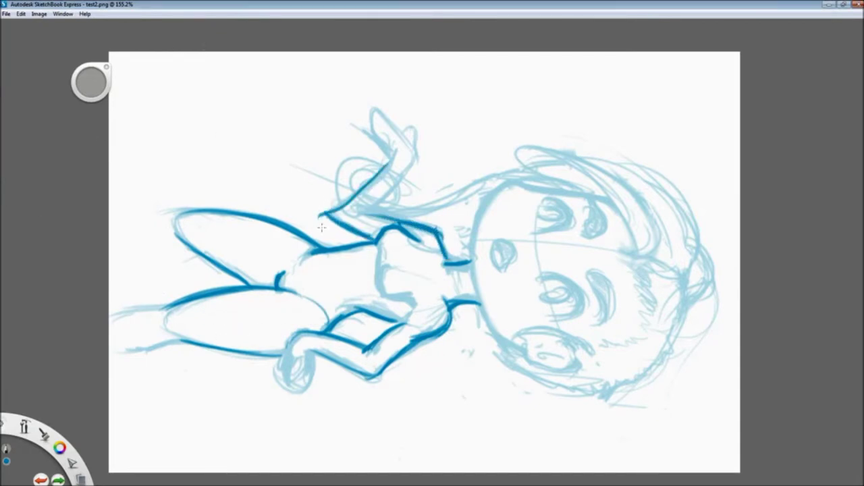
{"action": "mouse_move", "coordinate": [391, 163]}
{"action": "left_mouse_down"}
{"action": "mouse_move", "coordinate": [330, 217]}
{"action": "mouse_move", "coordinate": [358, 214]}
{"action": "mouse_move", "coordinate": [379, 159]}
{"action": "mouse_move", "coordinate": [372, 126]}
{"action": "mouse_move", "coordinate": [398, 173]}
{"action": "left_mouse_up"}
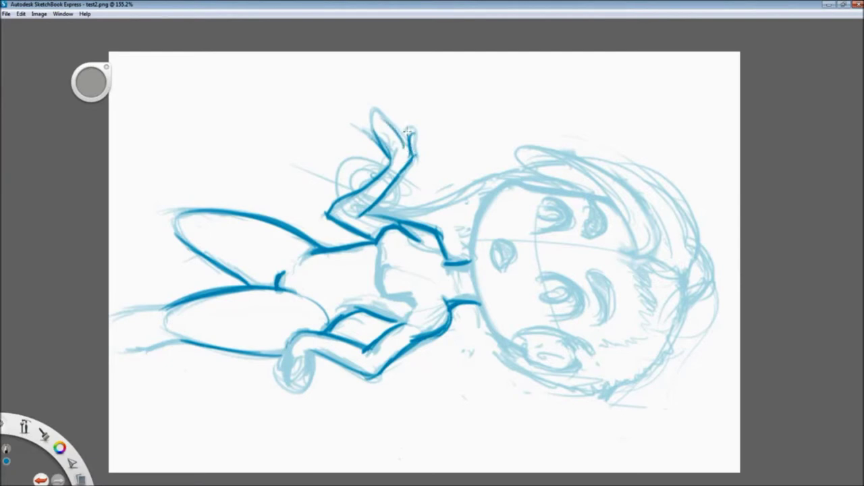
Step: Ink the fingers of the raised hand, redrawing the strokes until the fingertip shape fits the sketch
{"action": "mouse_move", "coordinate": [370, 123]}
{"action": "left_mouse_down"}
{"action": "mouse_move", "coordinate": [397, 169]}
{"action": "mouse_move", "coordinate": [401, 146]}
{"action": "left_mouse_up"}
{"action": "key", "text": "ctrl+z"}
{"action": "key", "text": "ctrl+z"}
{"action": "mouse_move", "coordinate": [373, 118]}
{"action": "left_mouse_down"}
{"action": "mouse_move", "coordinate": [382, 143]}
{"action": "mouse_move", "coordinate": [410, 148]}
{"action": "mouse_move", "coordinate": [385, 135]}
{"action": "left_mouse_up"}
{"action": "key", "text": "ctrl+z"}
{"action": "key", "text": "ctrl+z"}
{"action": "mouse_move", "coordinate": [376, 108]}
{"action": "left_mouse_down"}
{"action": "mouse_move", "coordinate": [395, 154]}
{"action": "mouse_move", "coordinate": [375, 142]}
{"action": "left_mouse_up"}
{"action": "key", "text": "ctrl+z"}
{"action": "key", "text": "ctrl+z"}
{"action": "mouse_move", "coordinate": [373, 111]}
{"action": "left_mouse_down"}
{"action": "mouse_move", "coordinate": [409, 157]}
{"action": "mouse_move", "coordinate": [396, 135]}
{"action": "mouse_move", "coordinate": [403, 145]}
{"action": "left_mouse_up"}
{"action": "key", "text": "ctrl+z"}
{"action": "key", "text": "ctrl+z"}
{"action": "left_click_drag", "start_coordinate": [376, 115], "coordinate": [400, 142]}
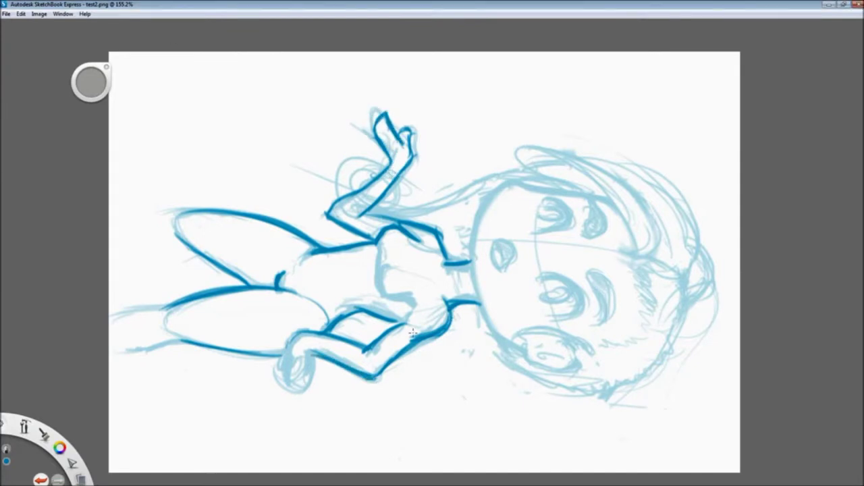
Step: Ink the hand by the hip as a closed shape with a thumb line
{"action": "left_click_drag", "start_coordinate": [308, 352], "coordinate": [313, 390]}
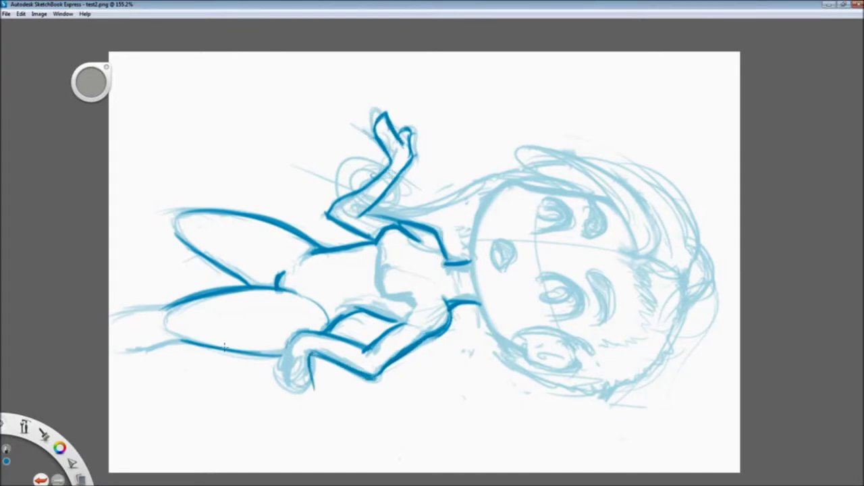
{"action": "mouse_move", "coordinate": [287, 353]}
{"action": "left_mouse_down"}
{"action": "mouse_move", "coordinate": [301, 389]}
{"action": "mouse_move", "coordinate": [317, 376]}
{"action": "mouse_move", "coordinate": [312, 391]}
{"action": "left_mouse_up"}
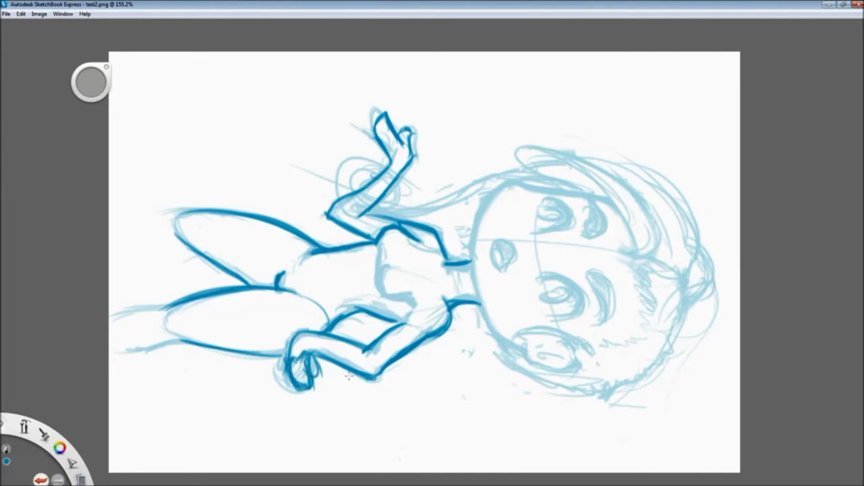
{"action": "key", "text": "ctrl+z"}
{"action": "mouse_move", "coordinate": [288, 339]}
{"action": "left_mouse_down"}
{"action": "mouse_move", "coordinate": [284, 385]}
{"action": "mouse_move", "coordinate": [309, 382]}
{"action": "left_mouse_up"}
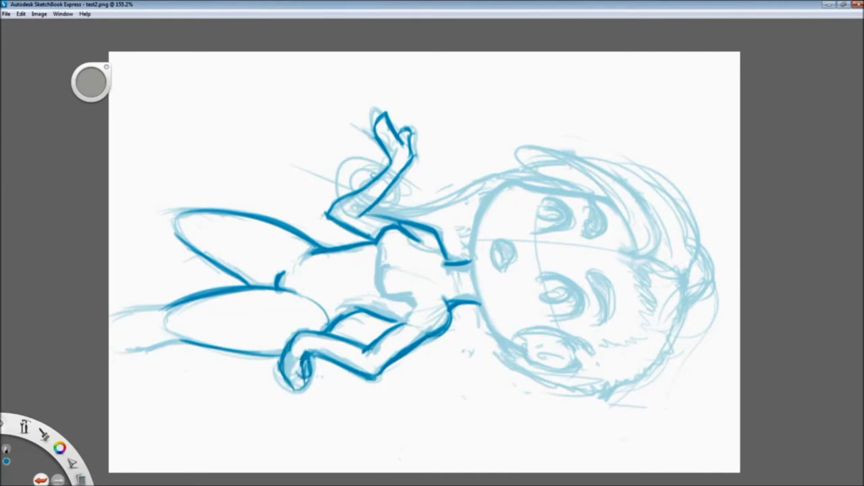
{"action": "left_click_drag", "start_coordinate": [289, 341], "coordinate": [310, 381]}
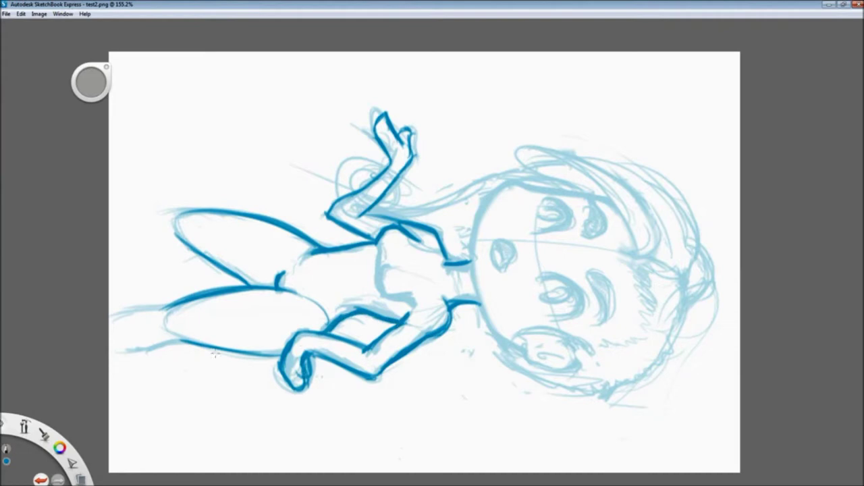
Step: Ink thick curved upper lids for both eyes and add small lashes at their corners
{"action": "mouse_move", "coordinate": [550, 199]}
{"action": "left_mouse_down"}
{"action": "mouse_move", "coordinate": [534, 233]}
{"action": "mouse_move", "coordinate": [571, 214]}
{"action": "left_mouse_up"}
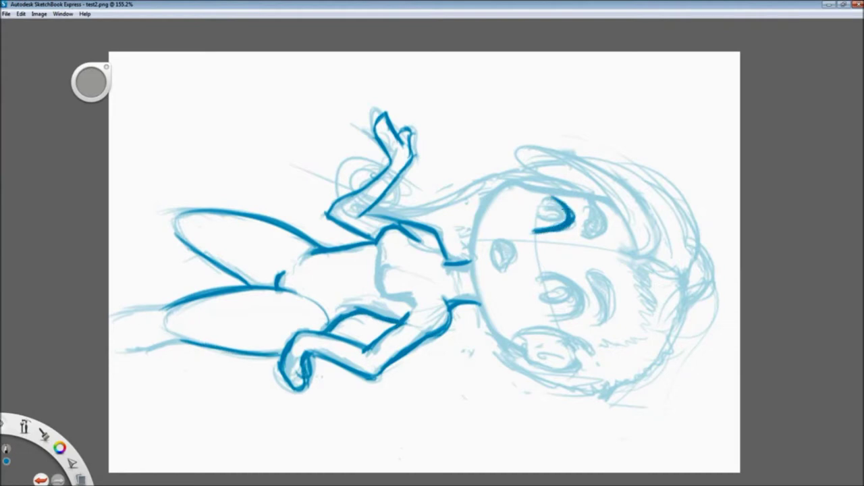
{"action": "key", "text": "ctrl+z"}
{"action": "key", "text": "ctrl+z"}
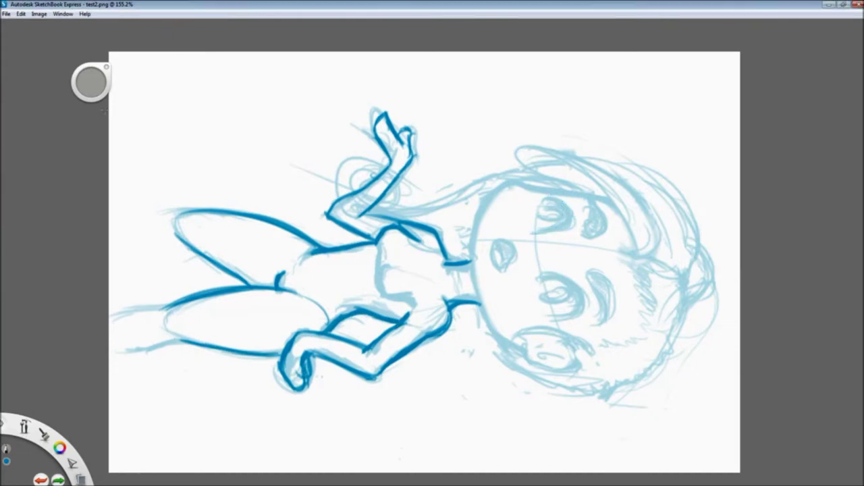
{"action": "mouse_move", "coordinate": [535, 232]}
{"action": "left_mouse_down"}
{"action": "mouse_move", "coordinate": [571, 216]}
{"action": "mouse_move", "coordinate": [548, 197]}
{"action": "left_mouse_up"}
{"action": "mouse_move", "coordinate": [543, 275]}
{"action": "left_mouse_down"}
{"action": "mouse_move", "coordinate": [574, 292]}
{"action": "mouse_move", "coordinate": [558, 317]}
{"action": "left_mouse_up"}
{"action": "left_click_drag", "start_coordinate": [93, 83], "coordinate": [97, 87]}
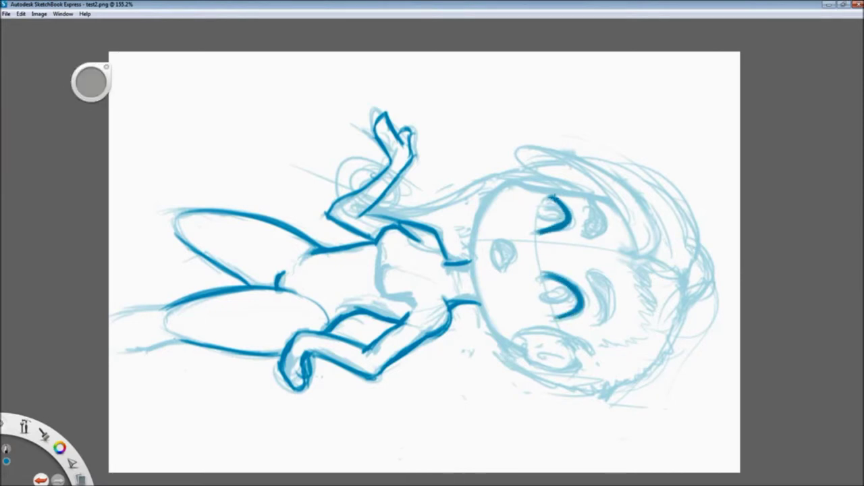
{"action": "left_click_drag", "start_coordinate": [561, 316], "coordinate": [569, 325]}
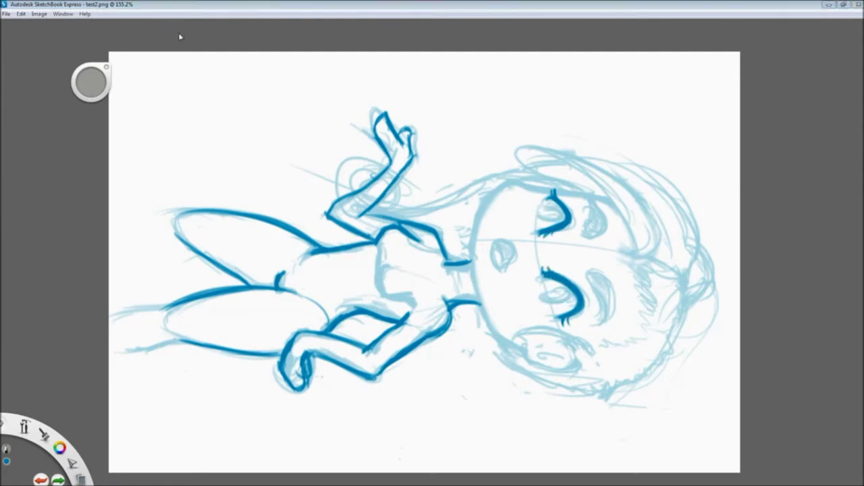
{"action": "key", "text": "ctrl+z"}
Step: Ink the face outline from the forehead around the chin to the cheek, and outline the ear
{"action": "left_click_drag", "start_coordinate": [603, 197], "coordinate": [521, 189]}
{"action": "mouse_move", "coordinate": [227, 62]}
{"action": "left_mouse_down"}
{"action": "mouse_move", "coordinate": [213, 72]}
{"action": "mouse_move", "coordinate": [169, 33]}
{"action": "left_mouse_up"}
{"action": "mouse_move", "coordinate": [476, 173]}
{"action": "left_mouse_down"}
{"action": "mouse_move", "coordinate": [439, 322]}
{"action": "mouse_move", "coordinate": [467, 335]}
{"action": "left_mouse_up"}
{"action": "mouse_move", "coordinate": [447, 172]}
{"action": "left_mouse_down"}
{"action": "mouse_move", "coordinate": [412, 270]}
{"action": "mouse_move", "coordinate": [432, 314]}
{"action": "left_mouse_up"}
{"action": "mouse_move", "coordinate": [476, 345]}
{"action": "left_mouse_down"}
{"action": "mouse_move", "coordinate": [517, 337]}
{"action": "mouse_move", "coordinate": [518, 348]}
{"action": "mouse_move", "coordinate": [496, 348]}
{"action": "mouse_move", "coordinate": [507, 338]}
{"action": "left_mouse_up"}
{"action": "key", "text": "ctrl+z"}
{"action": "key", "text": "ctrl+z"}
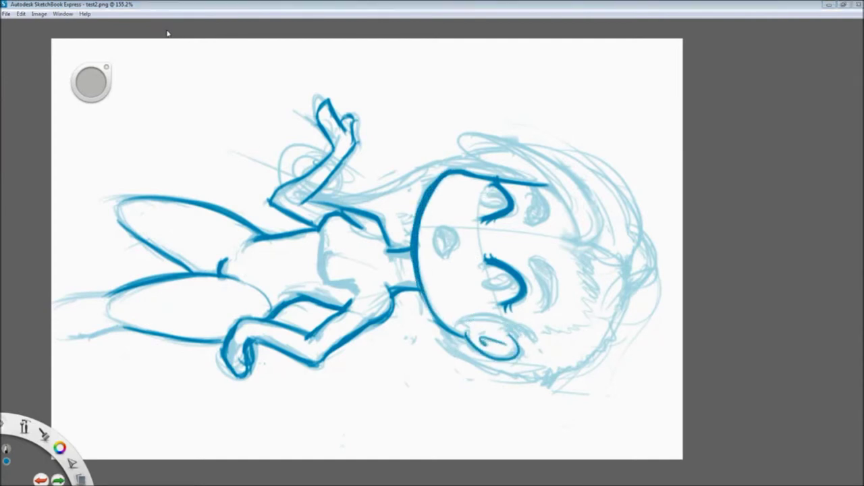
Step: Ink the swept fringe, the crown of the hair, and the long strand curling behind the raised arm
{"action": "left_click_drag", "start_coordinate": [432, 136], "coordinate": [594, 237]}
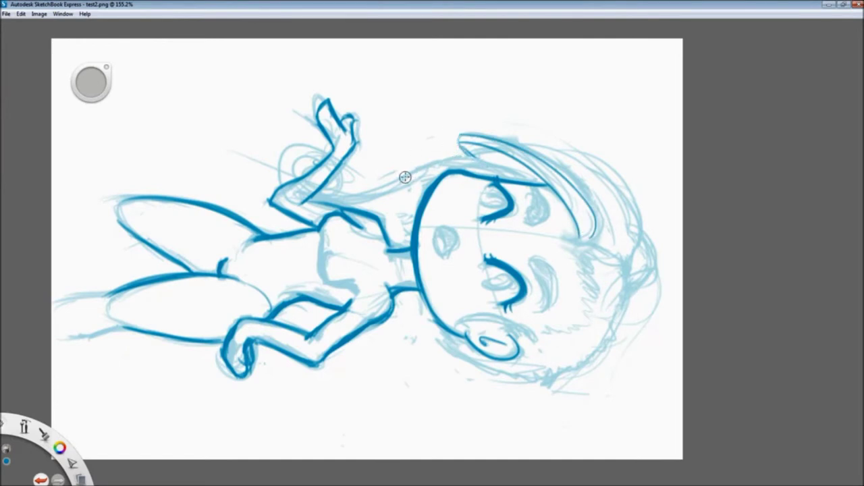
{"action": "left_click_drag", "start_coordinate": [461, 137], "coordinate": [609, 278]}
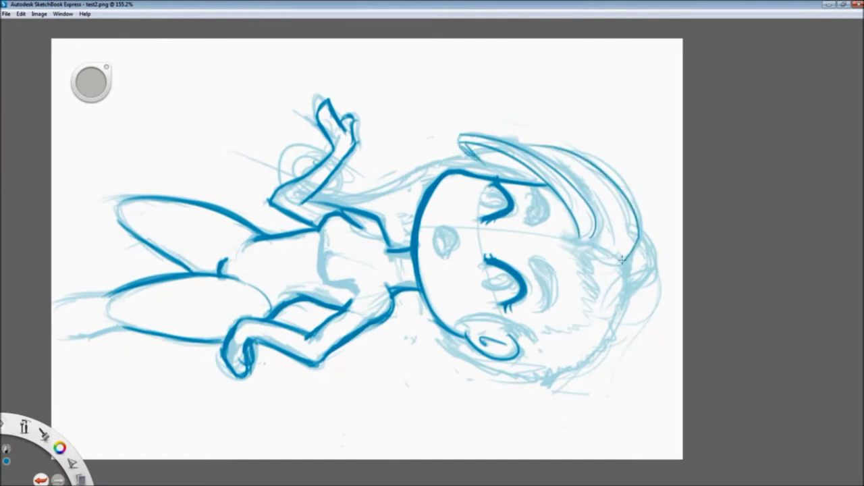
{"action": "left_click_drag", "start_coordinate": [582, 251], "coordinate": [558, 233]}
{"action": "left_click_drag", "start_coordinate": [638, 223], "coordinate": [553, 145]}
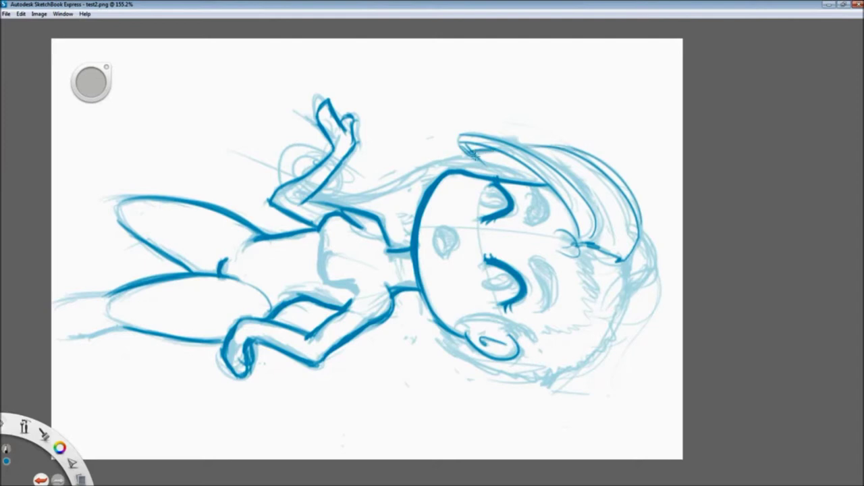
{"action": "mouse_move", "coordinate": [335, 172]}
{"action": "left_mouse_down"}
{"action": "mouse_move", "coordinate": [278, 161]}
{"action": "mouse_move", "coordinate": [319, 158]}
{"action": "mouse_move", "coordinate": [312, 177]}
{"action": "left_mouse_up"}
{"action": "left_click_drag", "start_coordinate": [459, 153], "coordinate": [380, 203]}
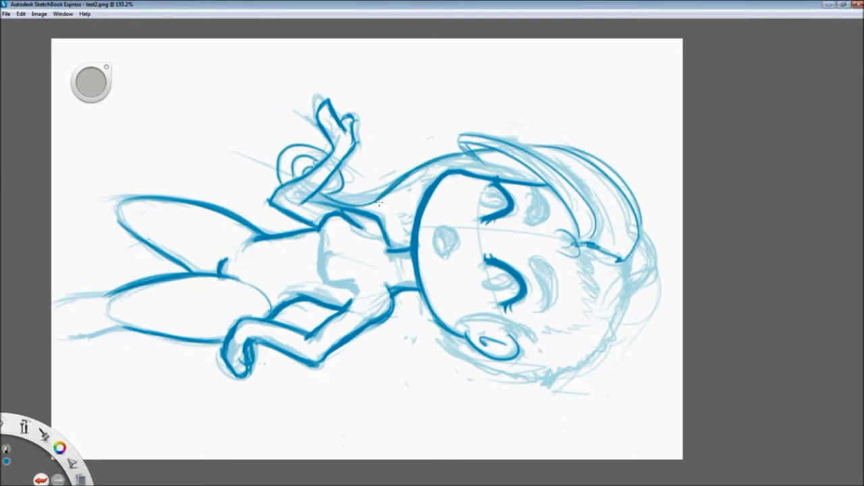
Step: Ink the rounded tuft of hair at the back of the head
{"action": "left_click_drag", "start_coordinate": [641, 222], "coordinate": [622, 281]}
{"action": "key", "text": "ctrl+z"}
{"action": "left_click_drag", "start_coordinate": [642, 223], "coordinate": [623, 300]}
{"action": "left_click_drag", "start_coordinate": [628, 264], "coordinate": [609, 331]}
Step: Ink the jagged hairline and outer hair edge around the ear, and shade the open mouth
{"action": "mouse_move", "coordinate": [580, 247]}
{"action": "left_mouse_down"}
{"action": "mouse_move", "coordinate": [576, 317]}
{"action": "mouse_move", "coordinate": [516, 332]}
{"action": "left_mouse_up"}
{"action": "left_click_drag", "start_coordinate": [460, 316], "coordinate": [513, 332]}
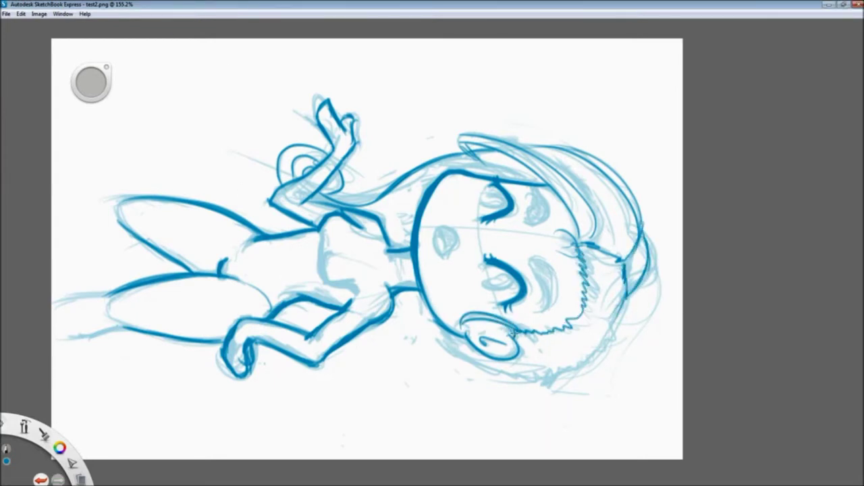
{"action": "key", "text": "ctrl+z"}
{"action": "mouse_move", "coordinate": [623, 299]}
{"action": "left_mouse_down"}
{"action": "mouse_move", "coordinate": [608, 351]}
{"action": "mouse_move", "coordinate": [574, 373]}
{"action": "mouse_move", "coordinate": [444, 335]}
{"action": "left_mouse_up"}
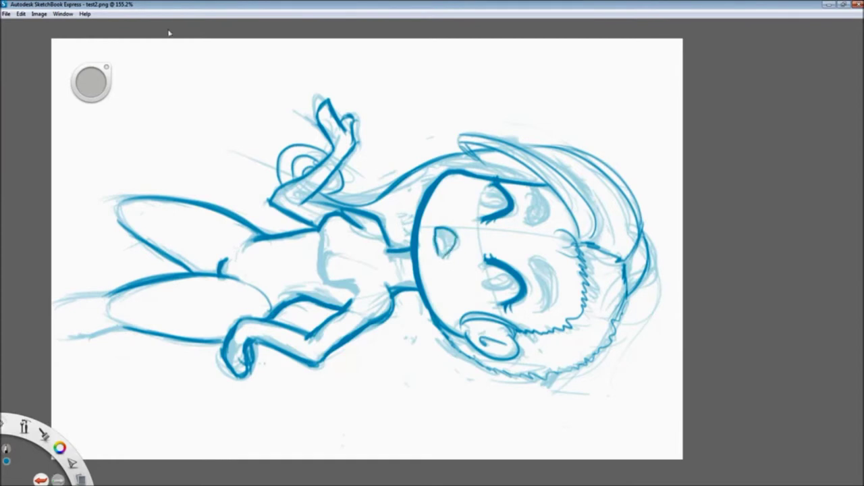
{"action": "left_click_drag", "start_coordinate": [444, 259], "coordinate": [438, 258]}
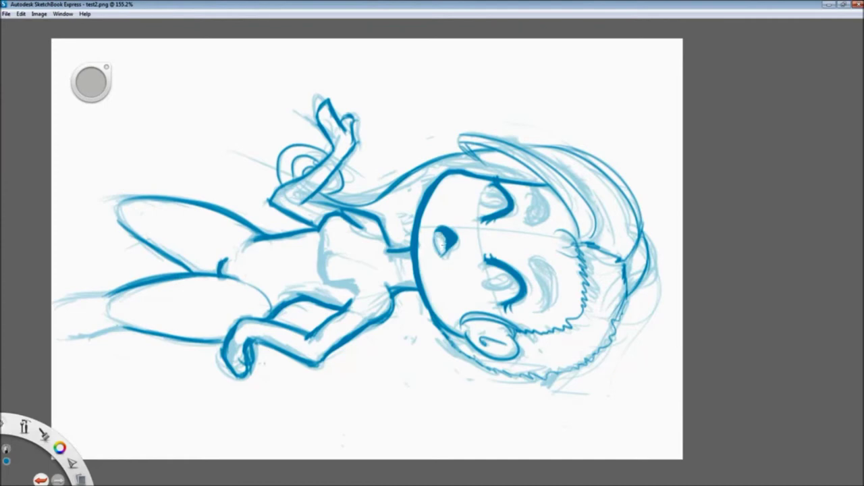
Step: Ink the lower eyebrow as a closed tapering crescent, redrawing its curves to fit the sketch
{"action": "left_click_drag", "start_coordinate": [547, 261], "coordinate": [544, 311]}
{"action": "key", "text": "ctrl+z"}
{"action": "left_click_drag", "start_coordinate": [546, 272], "coordinate": [549, 305]}
{"action": "key", "text": "ctrl+z"}
{"action": "scroll", "coordinate": [511, 277], "scroll_direction": "up", "scroll_amount": 4}
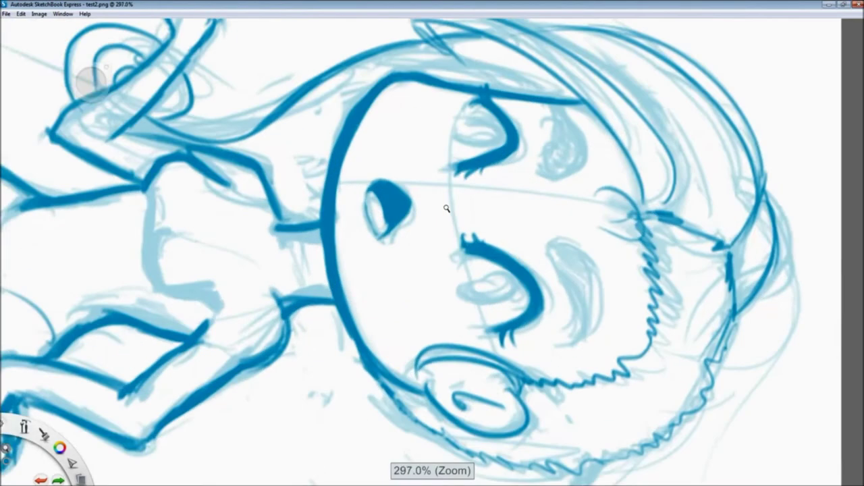
{"action": "left_click_drag", "start_coordinate": [584, 255], "coordinate": [578, 341]}
{"action": "mouse_move", "coordinate": [547, 244]}
{"action": "left_mouse_down"}
{"action": "mouse_move", "coordinate": [587, 277]}
{"action": "mouse_move", "coordinate": [579, 258]}
{"action": "mouse_move", "coordinate": [571, 346]}
{"action": "left_mouse_up"}
{"action": "key", "text": "ctrl+z"}
{"action": "left_click_drag", "start_coordinate": [568, 285], "coordinate": [564, 338]}
{"action": "key", "text": "ctrl+z"}
{"action": "left_click_drag", "start_coordinate": [546, 248], "coordinate": [573, 335]}
{"action": "left_click_drag", "start_coordinate": [586, 263], "coordinate": [575, 344]}
{"action": "left_click_drag", "start_coordinate": [550, 257], "coordinate": [558, 277]}
Step: Ink the upper eyebrow as a curved crescent next to the fringe, redrawing its inner edge
{"action": "left_click_drag", "start_coordinate": [576, 155], "coordinate": [537, 173]}
{"action": "left_click_drag", "start_coordinate": [552, 108], "coordinate": [574, 152]}
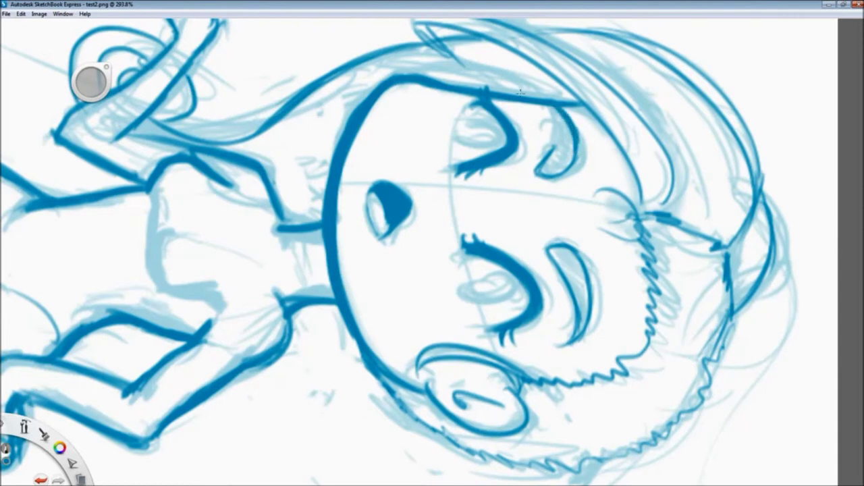
{"action": "left_click_drag", "start_coordinate": [551, 122], "coordinate": [537, 174]}
{"action": "key", "text": "ctrl+z"}
{"action": "key", "text": "ctrl+z"}
{"action": "key", "text": "ctrl+z"}
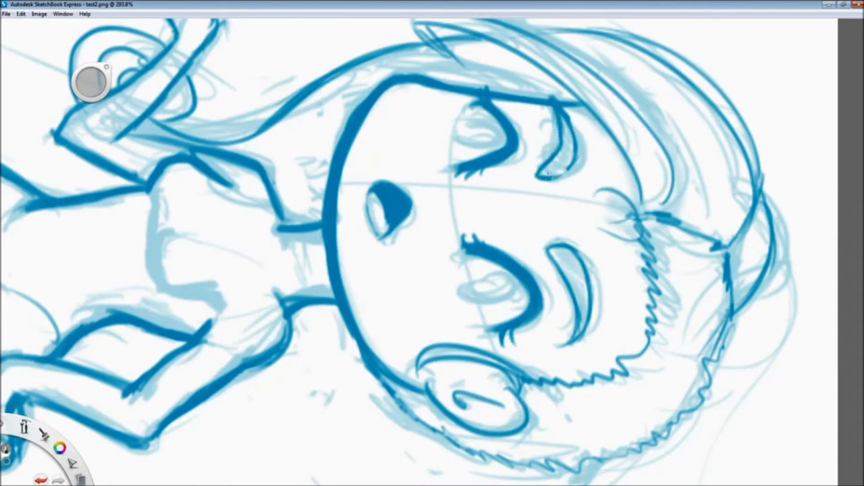
{"action": "left_click_drag", "start_coordinate": [555, 136], "coordinate": [551, 154]}
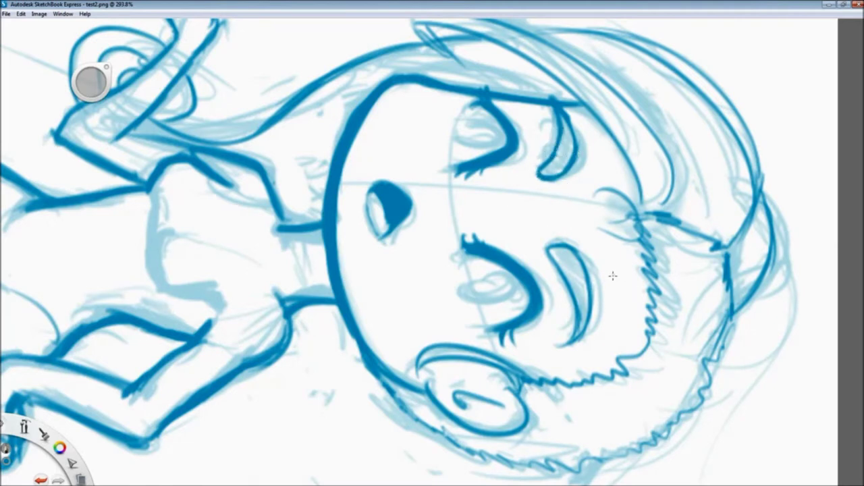
{"action": "key", "text": "ctrl+z"}
{"action": "key", "text": "ctrl+z"}
{"action": "mouse_move", "coordinate": [560, 108]}
{"action": "left_mouse_down"}
{"action": "mouse_move", "coordinate": [547, 172]}
{"action": "mouse_move", "coordinate": [578, 157]}
{"action": "mouse_move", "coordinate": [584, 173]}
{"action": "left_mouse_up"}
{"action": "key", "text": "ctrl+z"}
Step: Draw dark irises with round highlights in both eyes
{"action": "mouse_move", "coordinate": [515, 281]}
{"action": "left_mouse_down"}
{"action": "mouse_move", "coordinate": [470, 298]}
{"action": "mouse_move", "coordinate": [513, 304]}
{"action": "left_mouse_up"}
{"action": "mouse_move", "coordinate": [473, 277]}
{"action": "left_mouse_down"}
{"action": "mouse_move", "coordinate": [508, 287]}
{"action": "mouse_move", "coordinate": [515, 278]}
{"action": "left_mouse_up"}
{"action": "mouse_move", "coordinate": [500, 132]}
{"action": "left_mouse_down"}
{"action": "mouse_move", "coordinate": [496, 138]}
{"action": "mouse_move", "coordinate": [503, 133]}
{"action": "left_mouse_up"}
{"action": "key", "text": "ctrl+z"}
{"action": "left_click_drag", "start_coordinate": [451, 134], "coordinate": [503, 133]}
{"action": "key", "text": "ctrl+z"}
{"action": "mouse_move", "coordinate": [470, 291]}
{"action": "left_mouse_down"}
{"action": "mouse_move", "coordinate": [513, 287]}
{"action": "mouse_move", "coordinate": [518, 277]}
{"action": "left_mouse_up"}
{"action": "key", "text": "ctrl+z"}
{"action": "key", "text": "ctrl+z"}
{"action": "key", "text": "ctrl+z"}
{"action": "mouse_move", "coordinate": [478, 148]}
{"action": "left_mouse_down"}
{"action": "mouse_move", "coordinate": [494, 125]}
{"action": "mouse_move", "coordinate": [498, 134]}
{"action": "left_mouse_up"}
{"action": "left_click_drag", "start_coordinate": [484, 289], "coordinate": [508, 271]}
{"action": "left_click_drag", "start_coordinate": [464, 135], "coordinate": [493, 129]}
{"action": "left_click_drag", "start_coordinate": [471, 295], "coordinate": [510, 286]}
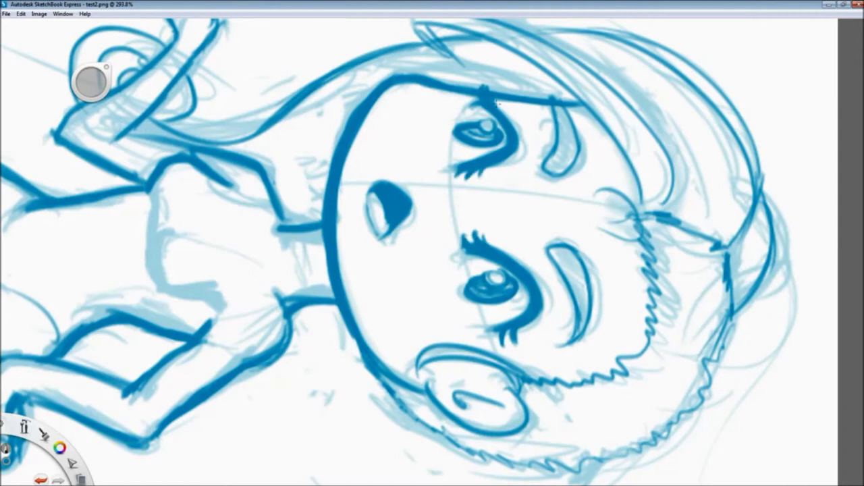
Step: Refine the lashes at the outer corner of the upper eye
{"action": "mouse_move", "coordinate": [494, 99]}
{"action": "left_mouse_down"}
{"action": "mouse_move", "coordinate": [508, 112]}
{"action": "mouse_move", "coordinate": [498, 95]}
{"action": "left_mouse_up"}
{"action": "key", "text": "ctrl+z"}
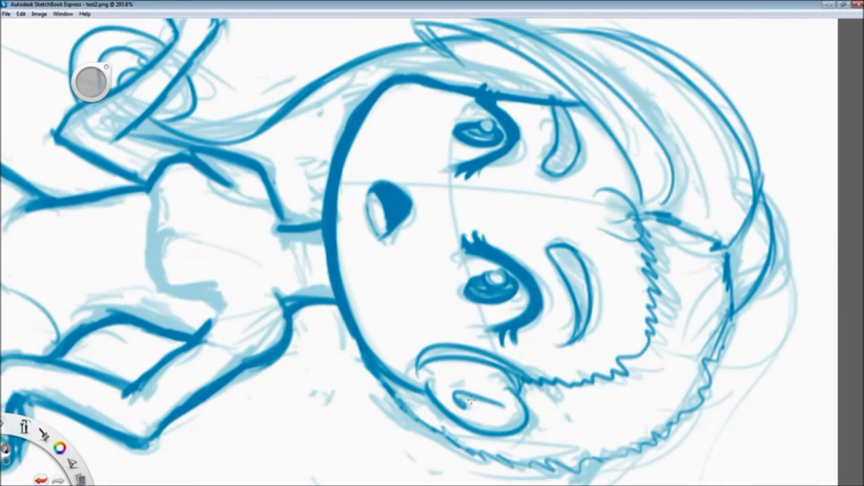
{"action": "scroll", "coordinate": [240, 59], "scroll_direction": "down", "scroll_amount": 5}
{"action": "scroll", "coordinate": [773, 334], "scroll_direction": "up", "scroll_amount": 2}
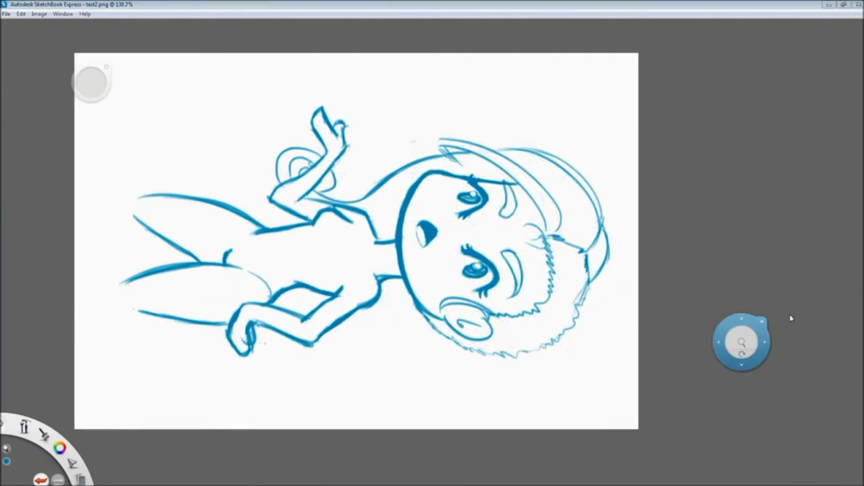
Step: Ink the bust contour across the chest and extend the leotard's leg line from the hip to the crotch
{"action": "scroll", "coordinate": [372, 241], "scroll_direction": "up", "scroll_amount": 3}
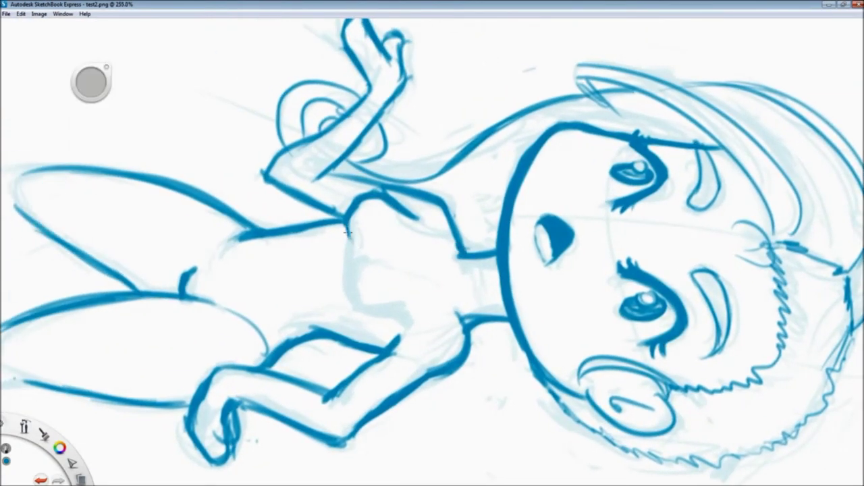
{"action": "mouse_move", "coordinate": [341, 243]}
{"action": "left_mouse_down"}
{"action": "mouse_move", "coordinate": [353, 288]}
{"action": "mouse_move", "coordinate": [395, 315]}
{"action": "left_mouse_up"}
{"action": "mouse_move", "coordinate": [342, 283]}
{"action": "left_mouse_down"}
{"action": "mouse_move", "coordinate": [370, 317]}
{"action": "mouse_move", "coordinate": [405, 325]}
{"action": "left_mouse_up"}
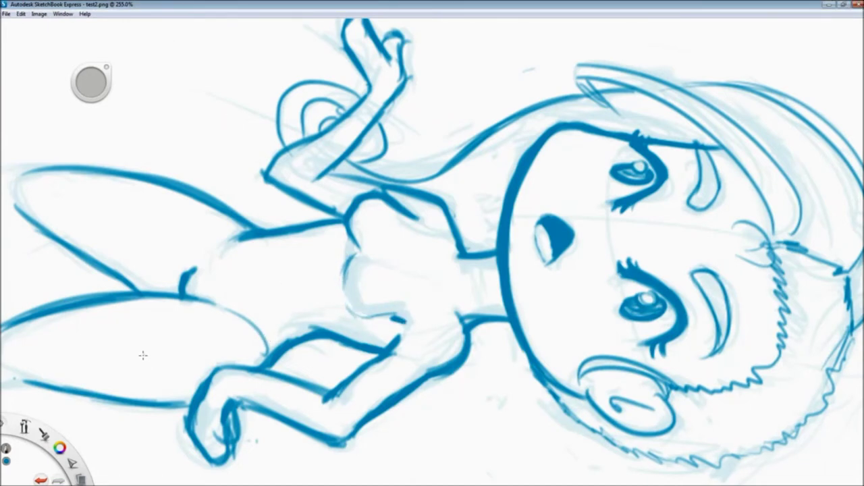
{"action": "left_click_drag", "start_coordinate": [236, 247], "coordinate": [193, 269]}
{"action": "left_click_drag", "start_coordinate": [128, 318], "coordinate": [184, 394]}
{"action": "mouse_move", "coordinate": [123, 301]}
{"action": "left_mouse_down"}
{"action": "mouse_move", "coordinate": [162, 385]}
{"action": "mouse_move", "coordinate": [182, 398]}
{"action": "left_mouse_up"}
{"action": "left_click_drag", "start_coordinate": [140, 328], "coordinate": [180, 334]}
{"action": "left_click_drag", "start_coordinate": [103, 338], "coordinate": [124, 362]}
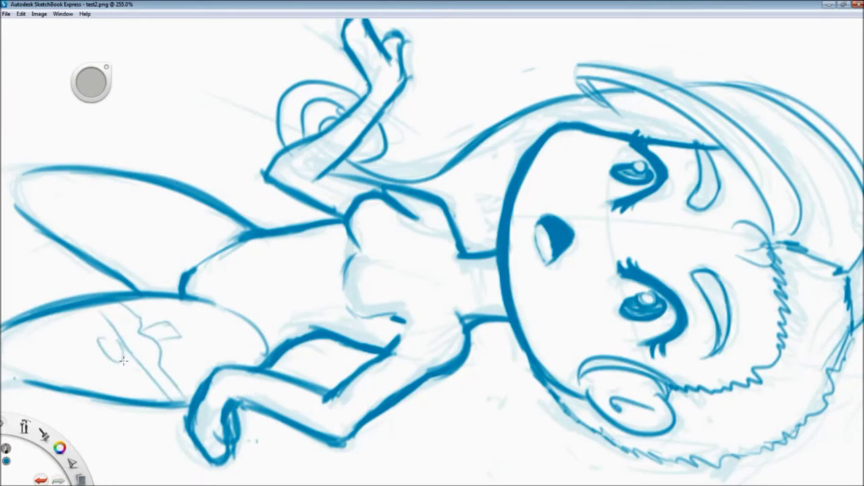
{"action": "key", "text": "ctrl+z"}
{"action": "key", "text": "ctrl+z"}
{"action": "key", "text": "ctrl+z"}
{"action": "key", "text": "ctrl+z"}
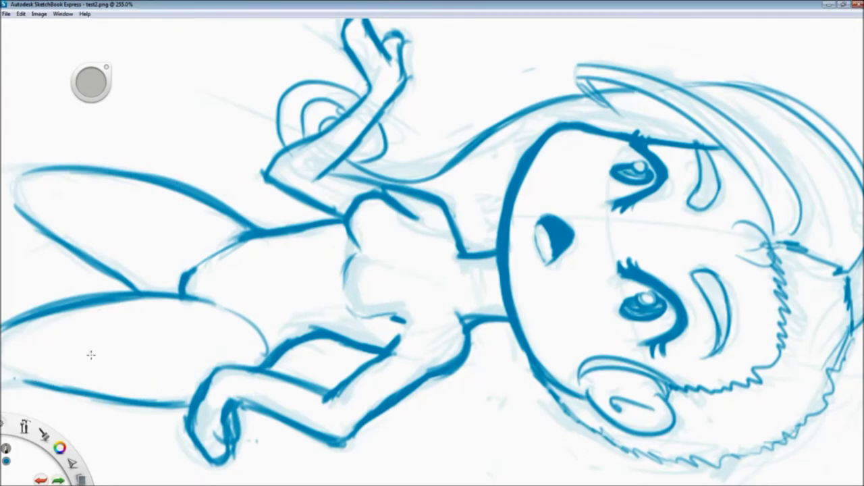
Step: Ink the leotard's armholes and curved neckline around the chest and shoulders, and touch up the hand on the hip
{"action": "left_click_drag", "start_coordinate": [237, 402], "coordinate": [297, 420]}
{"action": "mouse_move", "coordinate": [256, 375]}
{"action": "left_mouse_down"}
{"action": "mouse_move", "coordinate": [312, 390]}
{"action": "mouse_move", "coordinate": [262, 376]}
{"action": "left_mouse_up"}
{"action": "mouse_move", "coordinate": [412, 318]}
{"action": "left_mouse_down"}
{"action": "mouse_move", "coordinate": [451, 326]}
{"action": "mouse_move", "coordinate": [404, 322]}
{"action": "left_mouse_up"}
{"action": "left_click_drag", "start_coordinate": [402, 322], "coordinate": [379, 336]}
{"action": "left_click_drag", "start_coordinate": [385, 215], "coordinate": [455, 242]}
{"action": "left_click_drag", "start_coordinate": [454, 254], "coordinate": [447, 316]}
{"action": "left_click_drag", "start_coordinate": [386, 327], "coordinate": [376, 348]}
{"action": "left_click_drag", "start_coordinate": [465, 312], "coordinate": [412, 335]}
{"action": "key", "text": "ctrl+z"}
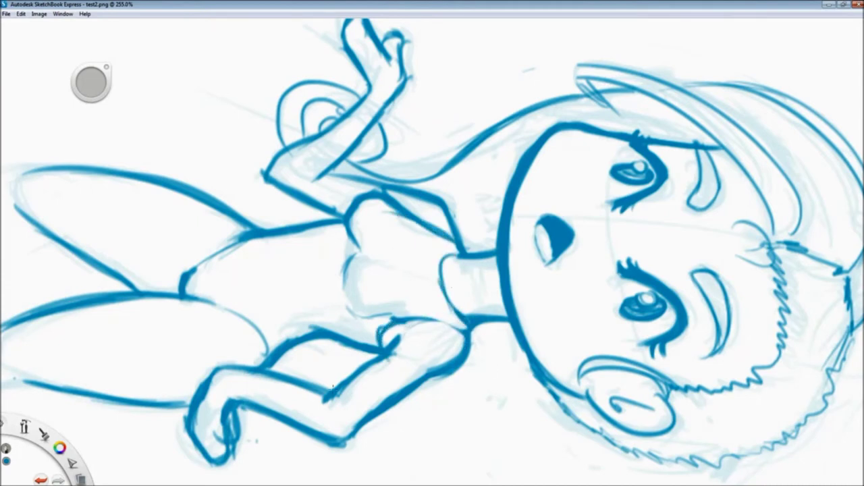
{"action": "key", "text": "ctrl+z"}
{"action": "mouse_move", "coordinate": [297, 228]}
{"action": "left_mouse_down"}
{"action": "mouse_move", "coordinate": [341, 217]}
{"action": "mouse_move", "coordinate": [237, 243]}
{"action": "mouse_move", "coordinate": [340, 217]}
{"action": "left_mouse_up"}
{"action": "key", "text": "ctrl+z"}
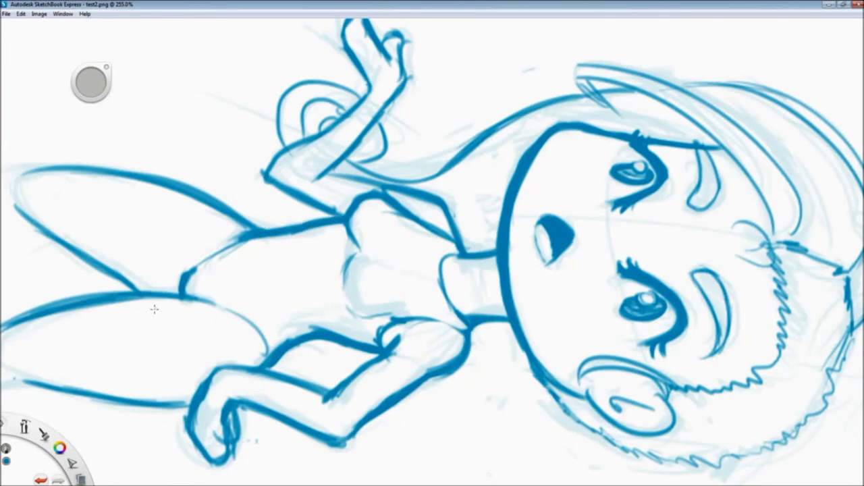
Step: Add a short crease line on the inner thigh just below the crotch
{"action": "left_click_drag", "start_coordinate": [822, 310], "coordinate": [172, 177]}
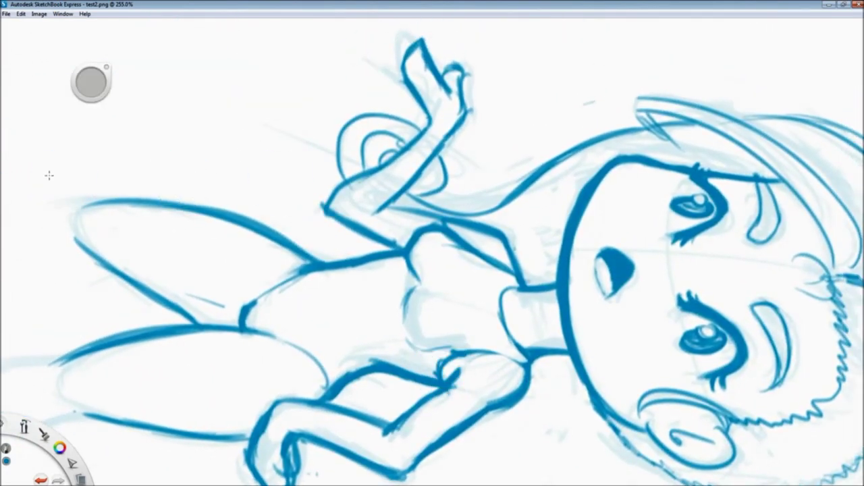
{"action": "scroll", "coordinate": [299, 231], "scroll_direction": "down", "scroll_amount": 5}
{"action": "scroll", "coordinate": [207, 273], "scroll_direction": "down", "scroll_amount": 3}
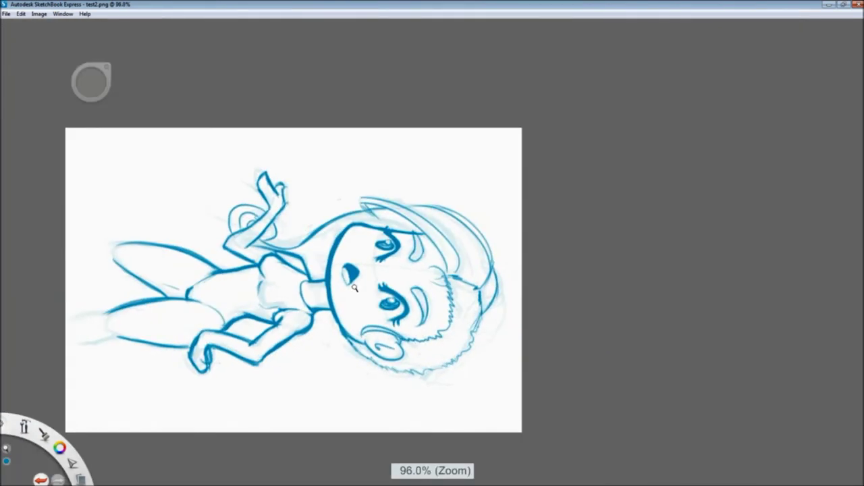
Step: Reinforce the hair parting line and the edge of the ear, and ink a short line between the neck and shoulder
{"action": "scroll", "coordinate": [206, 274], "scroll_direction": "up", "scroll_amount": 8}
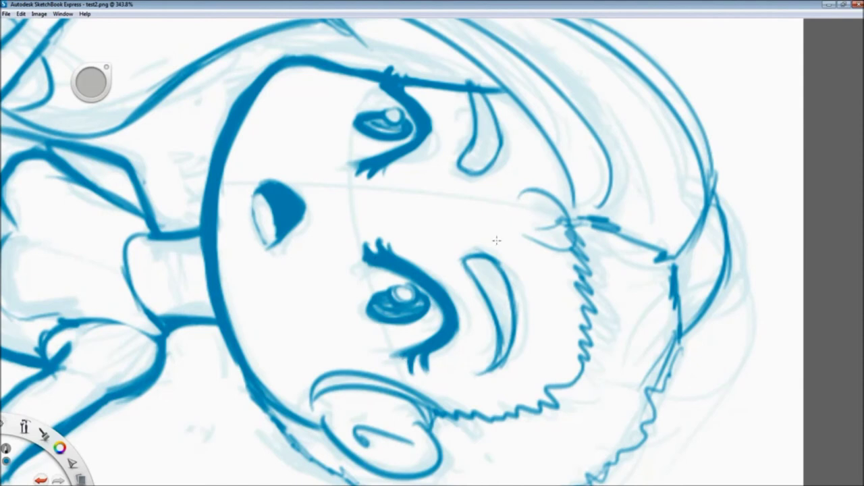
{"action": "left_click_drag", "start_coordinate": [568, 215], "coordinate": [671, 258]}
{"action": "left_click_drag", "start_coordinate": [428, 424], "coordinate": [414, 404]}
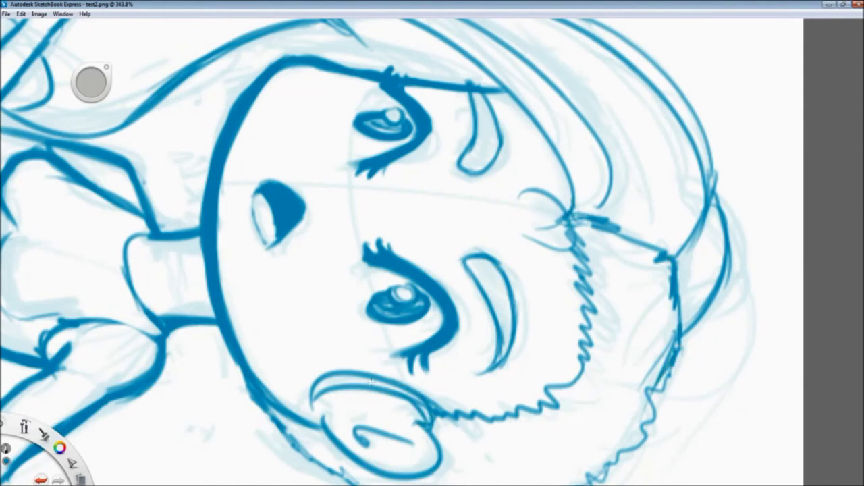
{"action": "left_click_drag", "start_coordinate": [216, 324], "coordinate": [156, 352]}
{"action": "scroll", "coordinate": [284, 27], "scroll_direction": "down", "scroll_amount": 5}
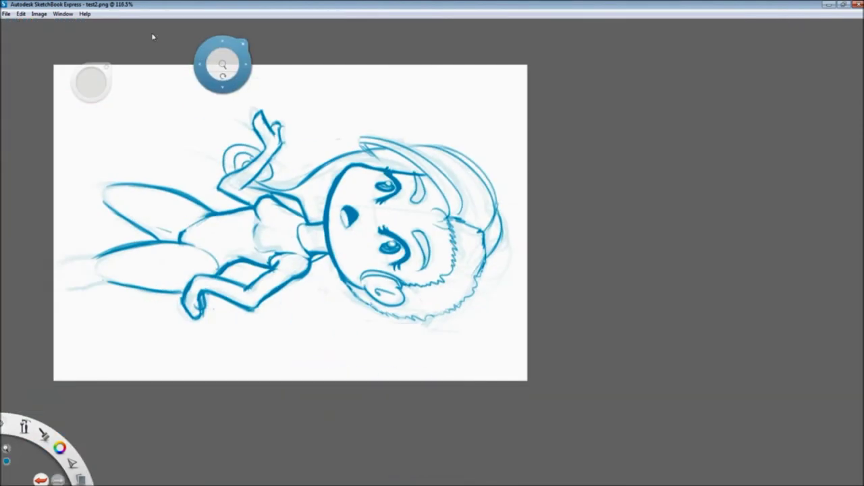
{"action": "key", "text": "ctrl+z"}
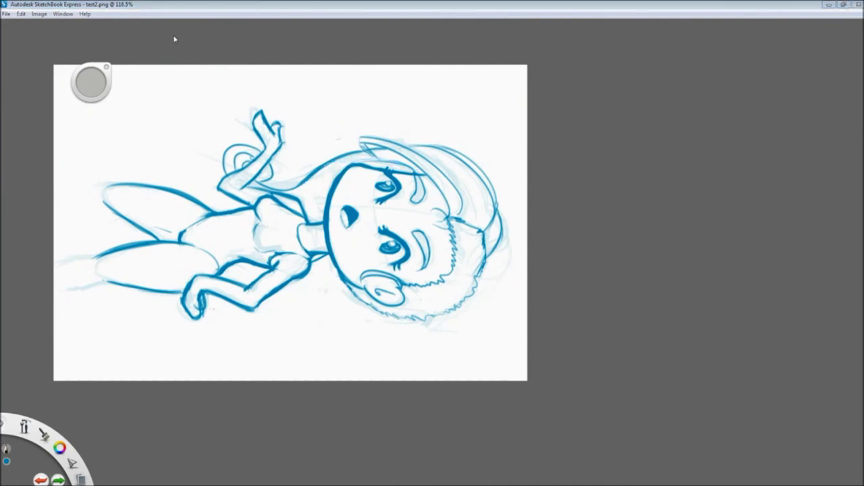
{"action": "key", "text": "ctrl+y"}
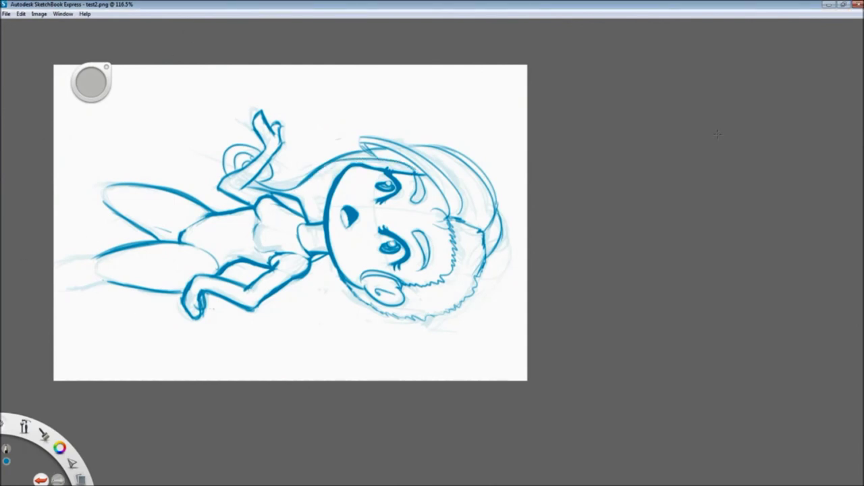
{"action": "left_click", "coordinate": [6, 14]}
{"action": "left_click", "coordinate": [22, 84]}
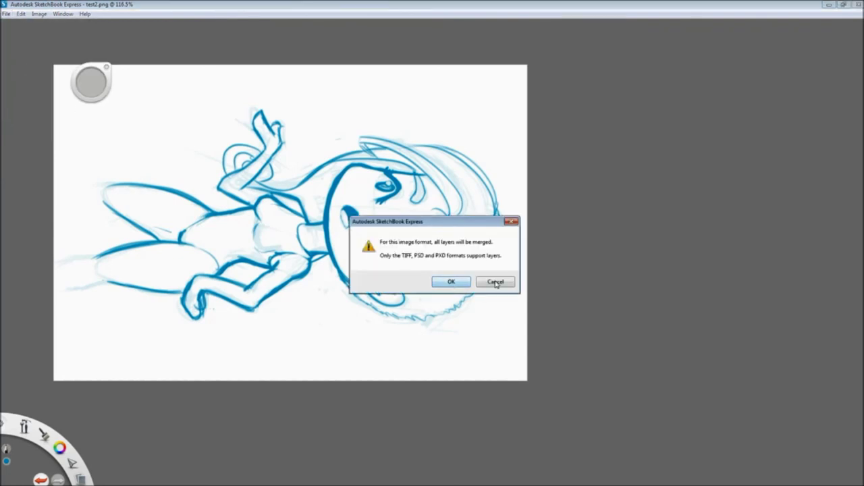
{"action": "left_click", "coordinate": [495, 282]}
Step: Save the drawing as a PNG, accepting that all layers are merged
{"action": "left_click", "coordinate": [7, 13]}
{"action": "left_click", "coordinate": [25, 67]}
{"action": "left_click", "coordinate": [451, 281]}
Step: Rotate the image so the girl stands upright
{"action": "left_click", "coordinate": [7, 13]}
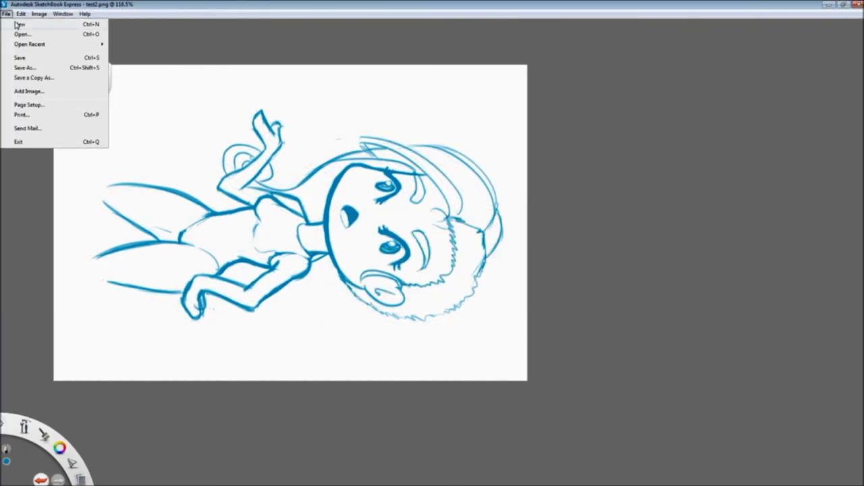
{"action": "left_click", "coordinate": [39, 14]}
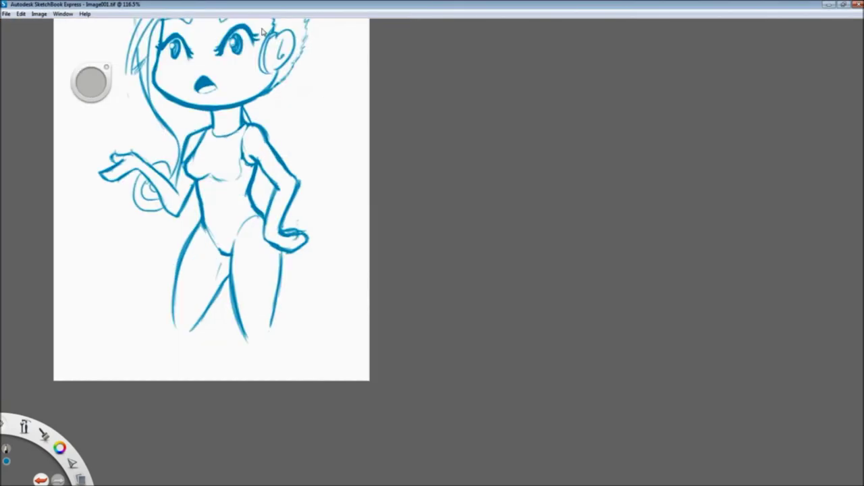
Step: Sign the drawing in blue in the empty area beside the girl's legs, redoing the first signature strokes
{"action": "scroll", "coordinate": [29, 188], "scroll_direction": "down", "scroll_amount": 2}
{"action": "scroll", "coordinate": [29, 189], "scroll_direction": "up", "scroll_amount": 4}
{"action": "mouse_move", "coordinate": [338, 289]}
{"action": "left_mouse_down"}
{"action": "mouse_move", "coordinate": [378, 331]}
{"action": "mouse_move", "coordinate": [502, 308]}
{"action": "left_mouse_up"}
{"action": "left_click_drag", "start_coordinate": [388, 317], "coordinate": [422, 307]}
{"action": "key", "text": "ctrl+z"}
{"action": "key", "text": "ctrl+z"}
{"action": "mouse_move", "coordinate": [356, 276]}
{"action": "left_mouse_down"}
{"action": "mouse_move", "coordinate": [422, 294]}
{"action": "mouse_move", "coordinate": [452, 202]}
{"action": "left_mouse_up"}
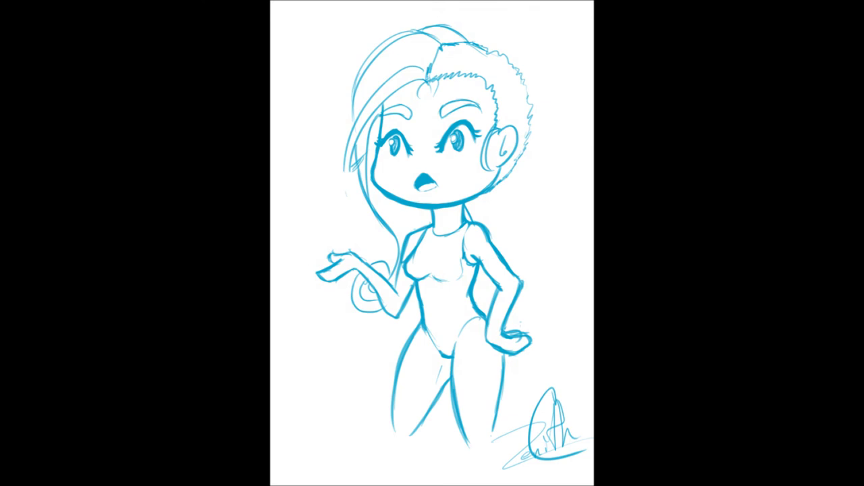